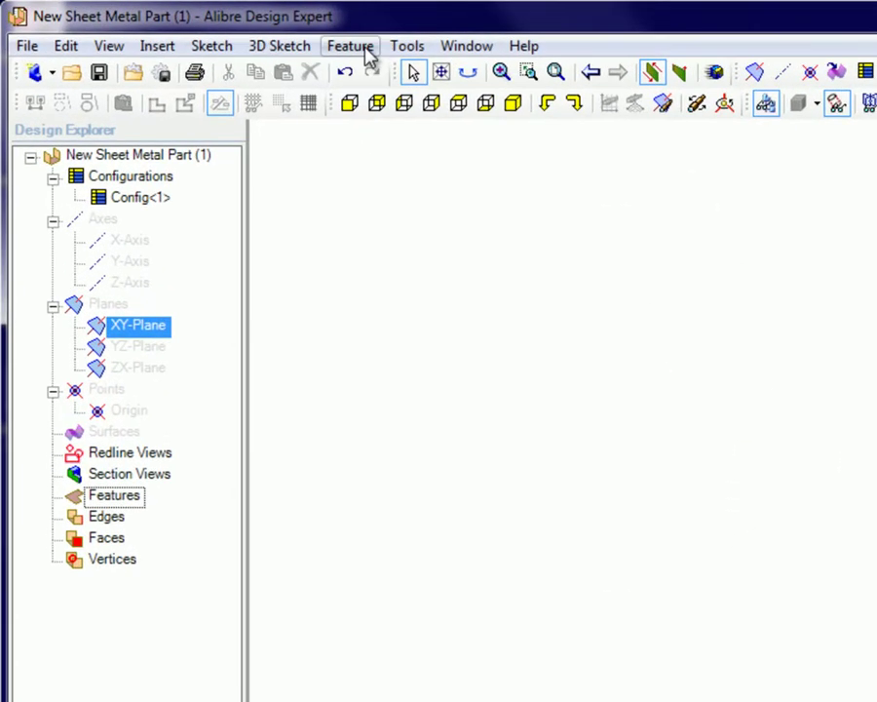
Add a Lofted Flange from the Feature menu in the empty sheet metal part
{"action": "left_click", "coordinate": [359, 47]}
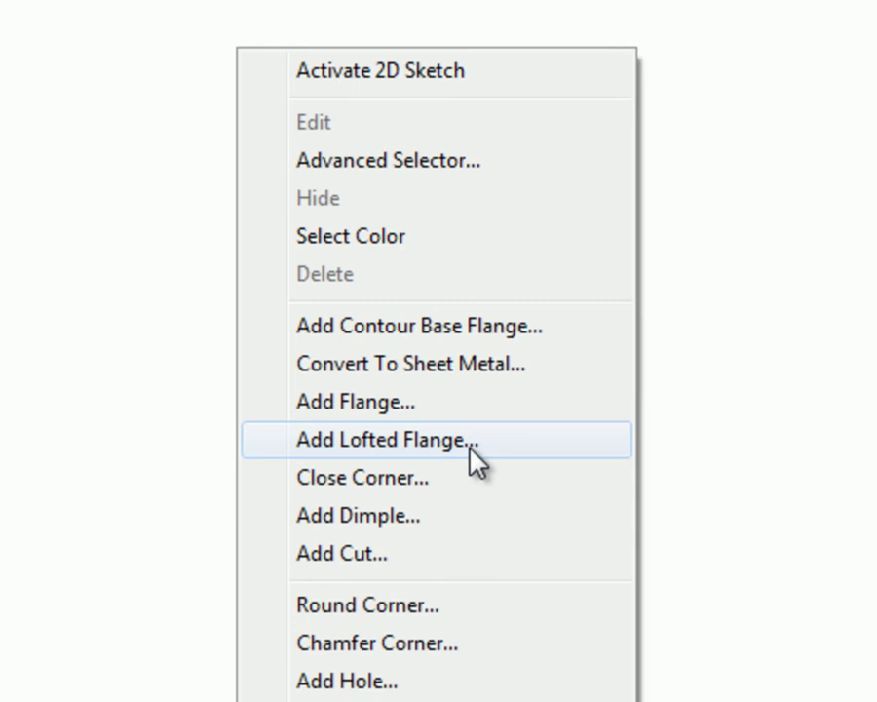
{"action": "left_click", "coordinate": [470, 448]}
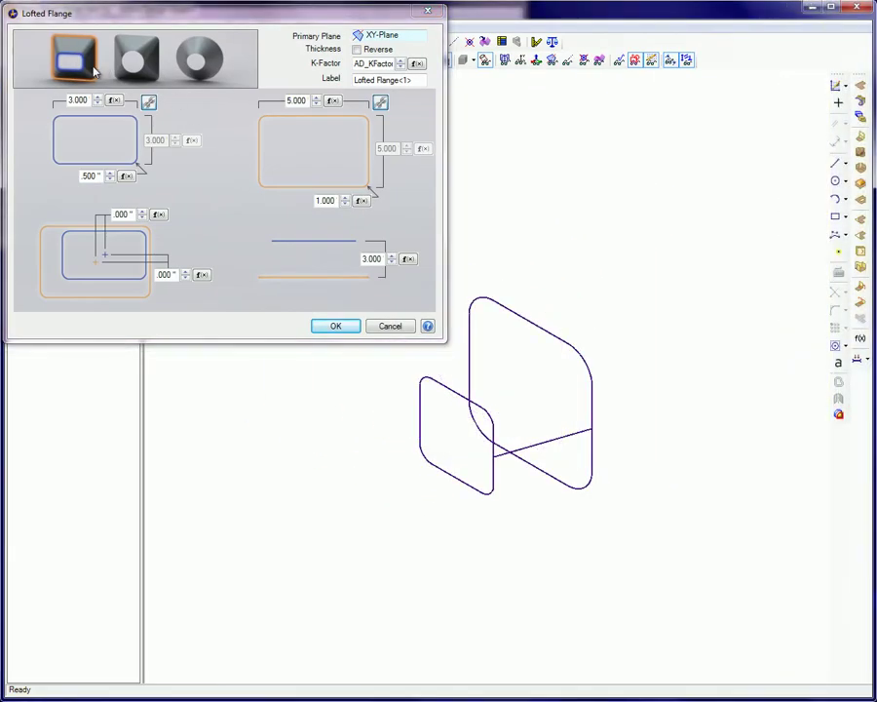
Make the loft circle-to-circle with 5.000 diameter ends and a 12.000 length
{"action": "left_click", "coordinate": [139, 64]}
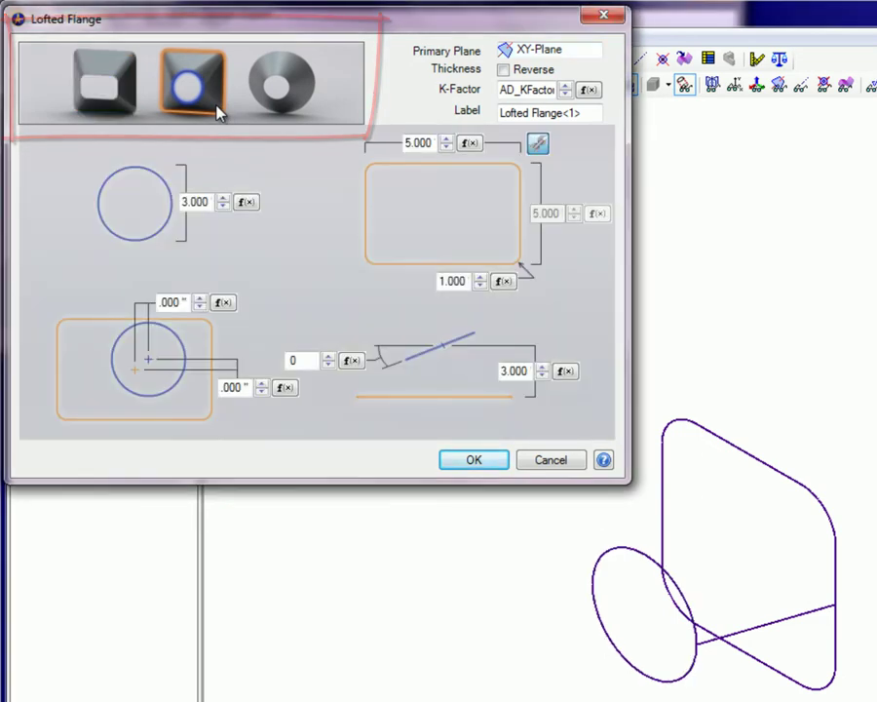
{"action": "left_click", "coordinate": [282, 112]}
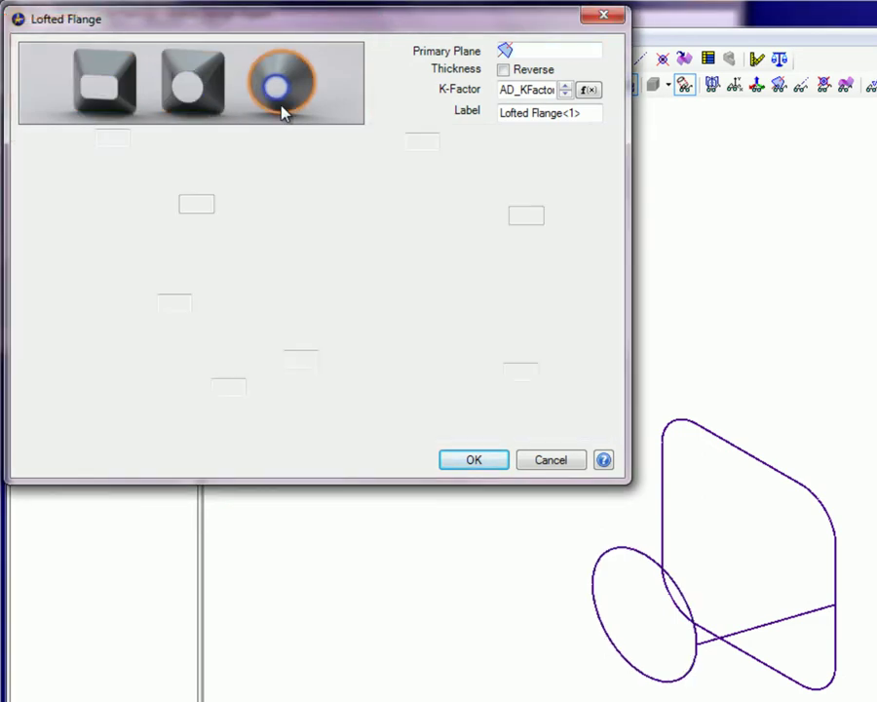
{"action": "type", "text": "7"}
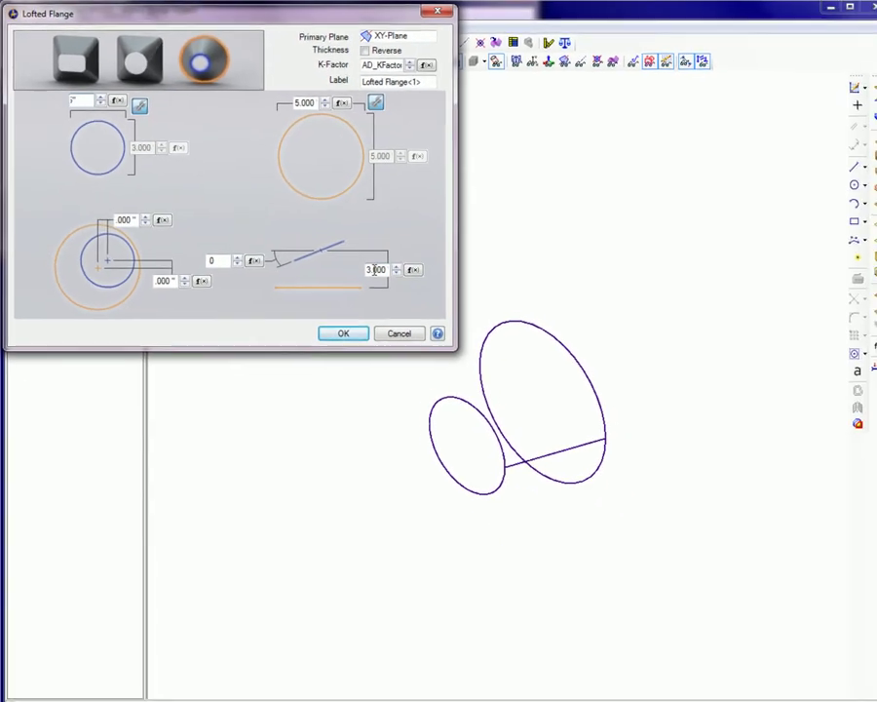
{"action": "double_click", "coordinate": [376, 269]}
{"action": "type", "text": "12"}
{"action": "key", "text": "Tab"}
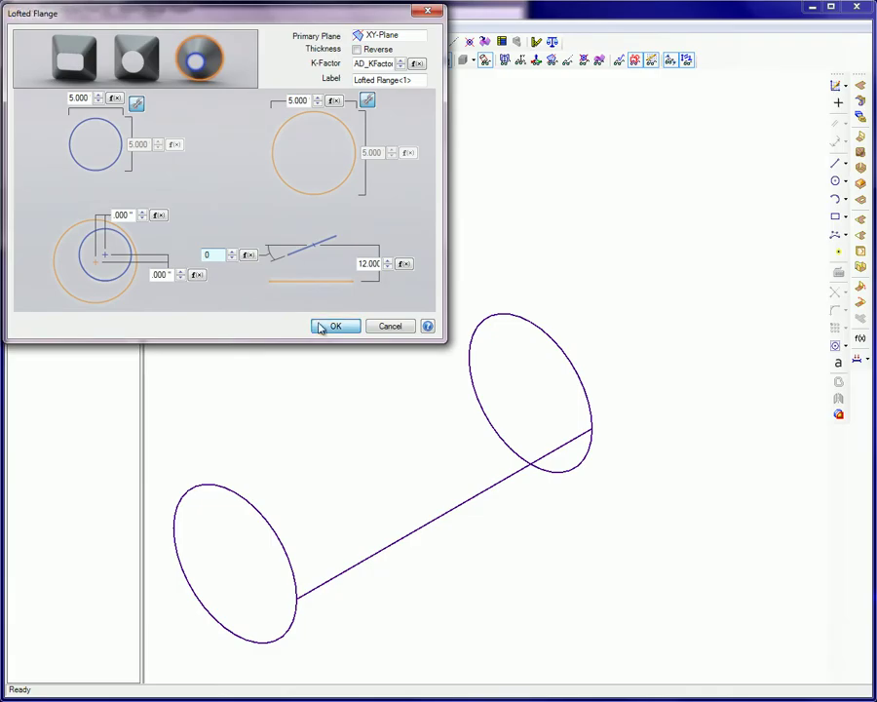
Create the lofted flange, then edit Lofted Flange<1> to shorten its length from 12.000 to 6.000
{"action": "left_click", "coordinate": [324, 327]}
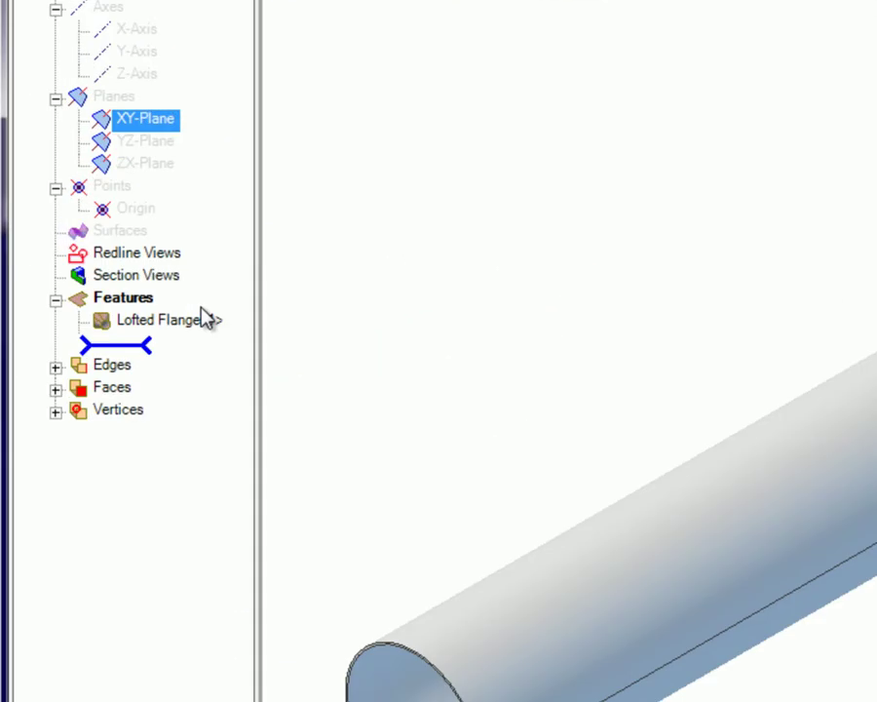
{"action": "right_click", "coordinate": [303, 347]}
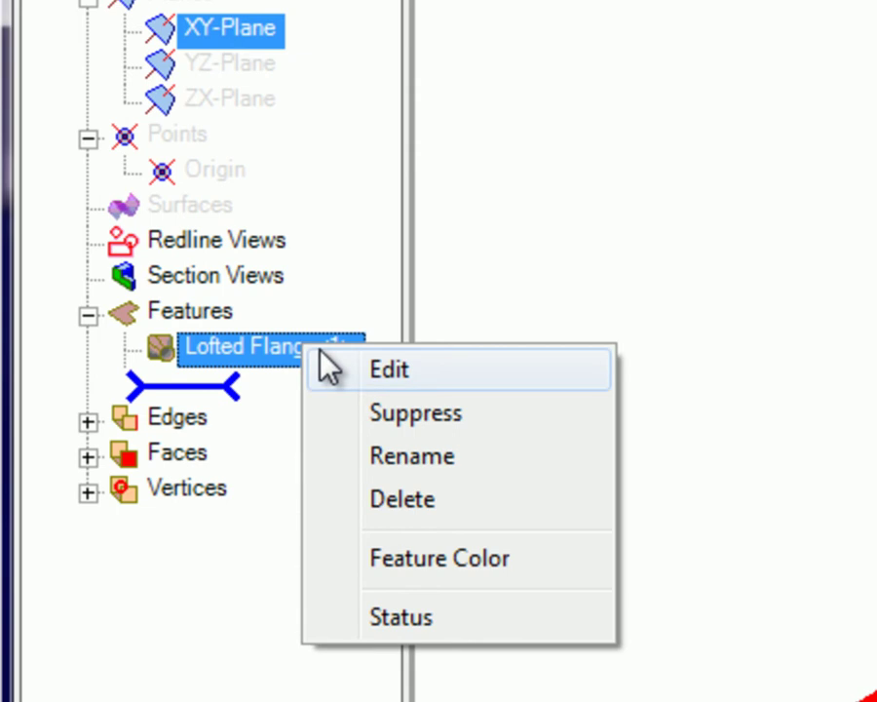
{"action": "left_click", "coordinate": [372, 368]}
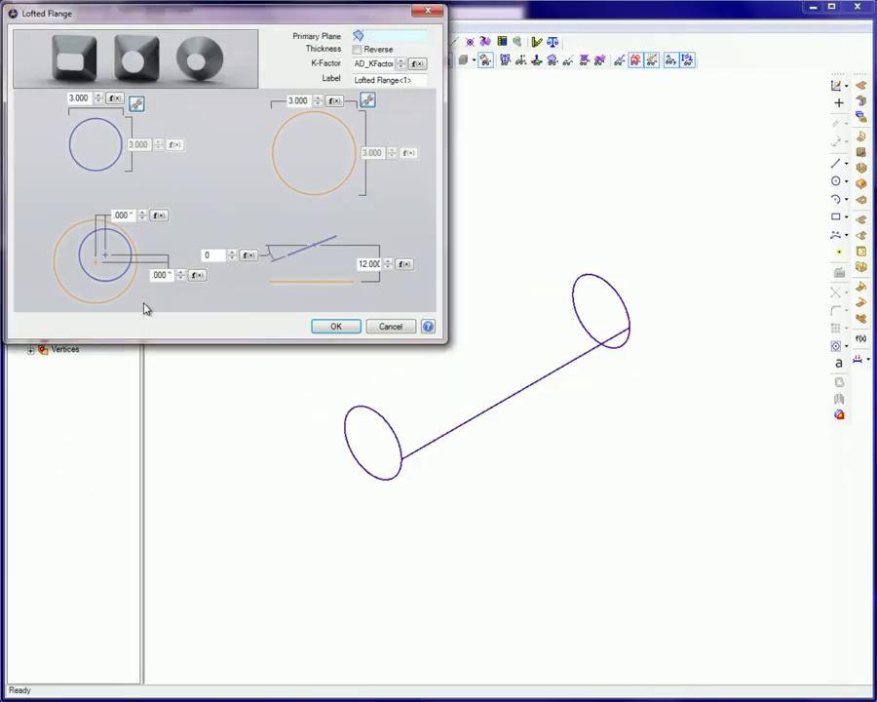
{"action": "double_click", "coordinate": [363, 263]}
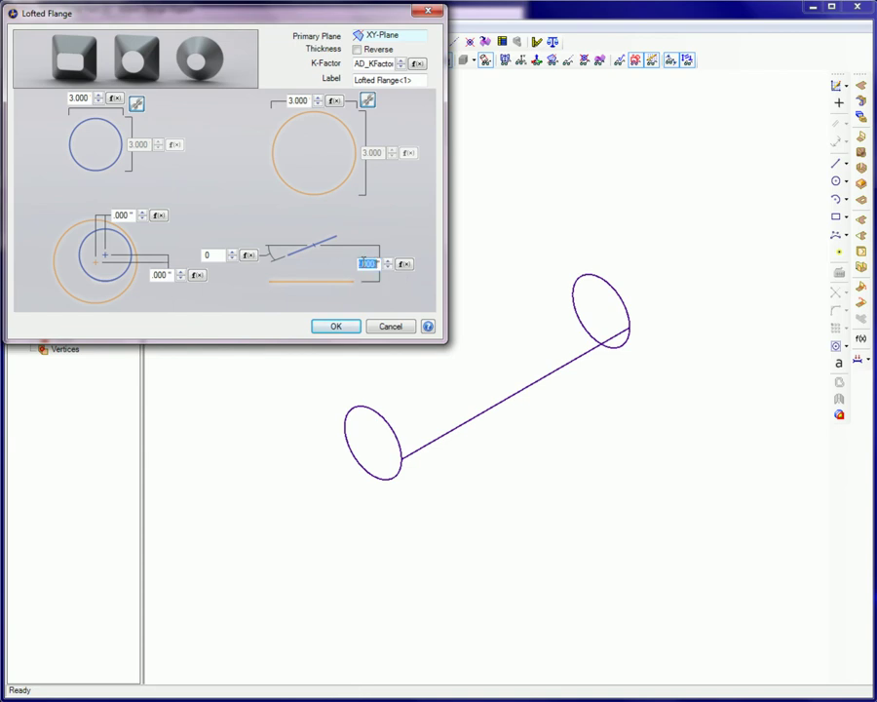
{"action": "type", "text": "6"}
{"action": "left_click", "coordinate": [348, 327]}
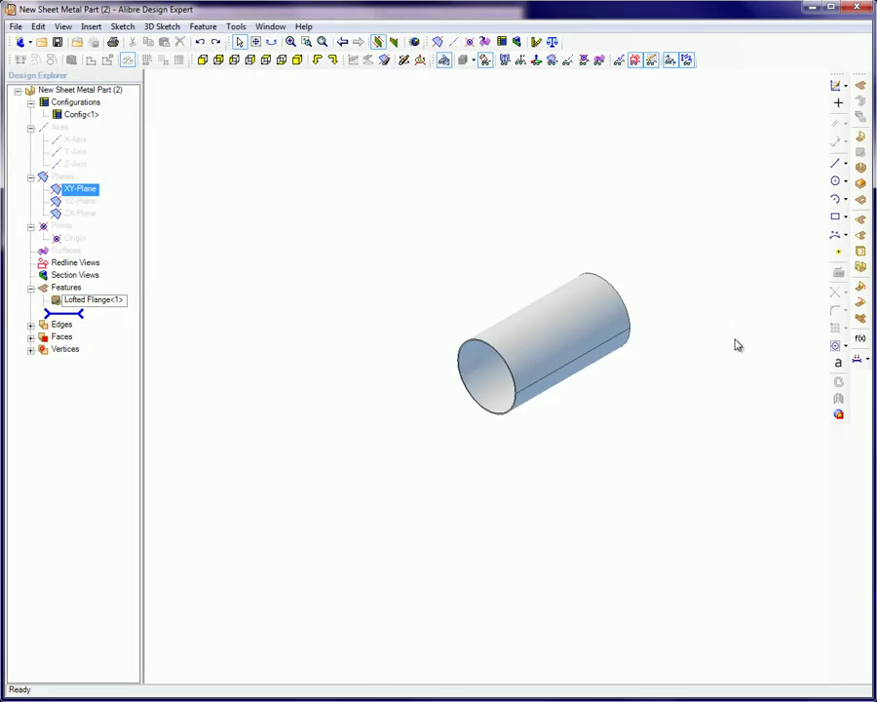
Unbend the cylinder's bend into a flat rectangular sheet as Unbend<2>, then orbit to view it
{"action": "left_click", "coordinate": [858, 285]}
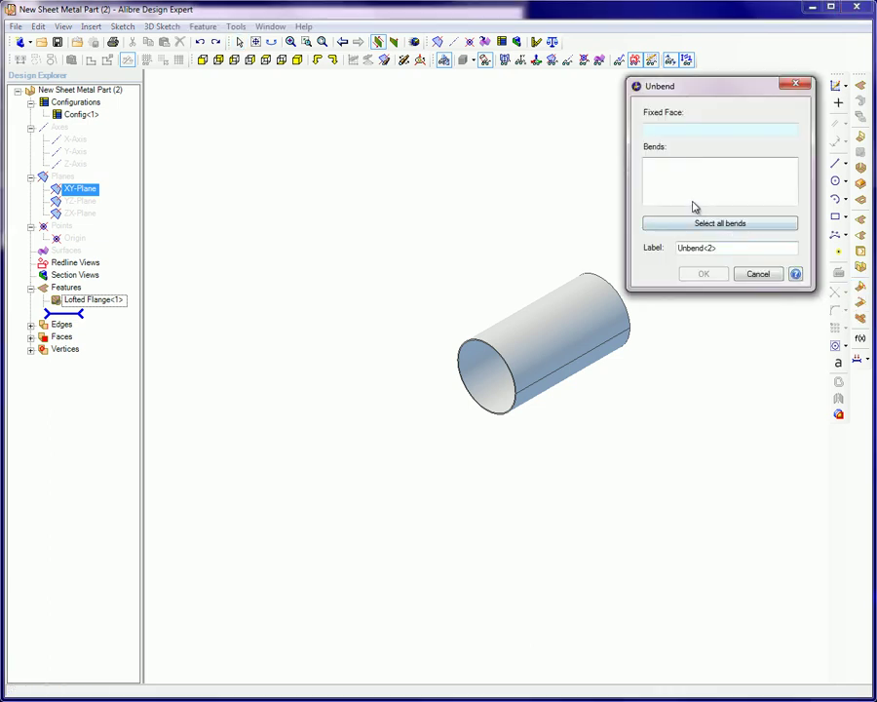
{"action": "left_click", "coordinate": [693, 205]}
{"action": "left_click", "coordinate": [575, 310]}
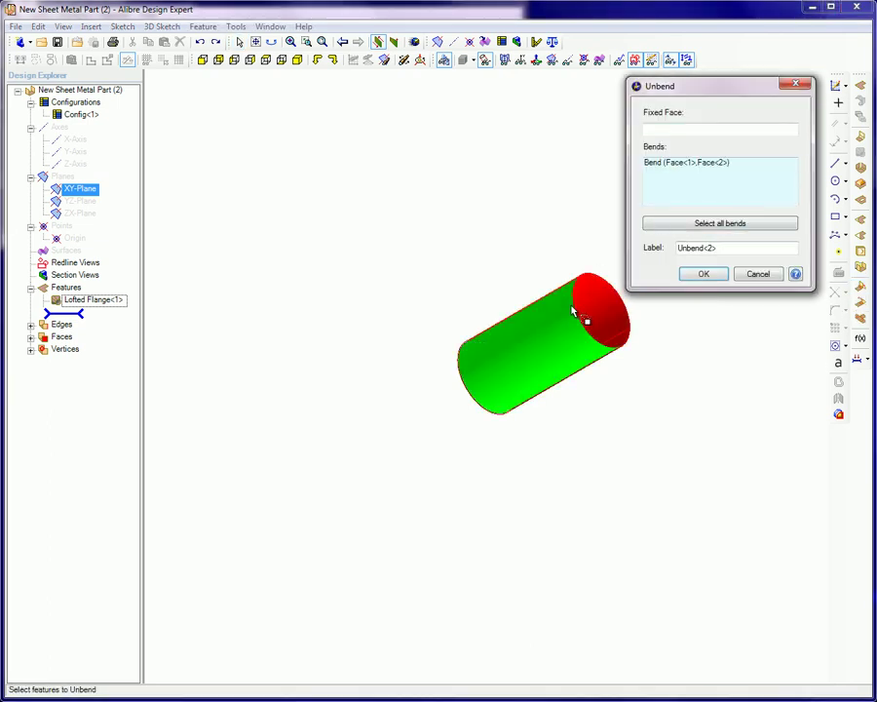
{"action": "left_click", "coordinate": [703, 275]}
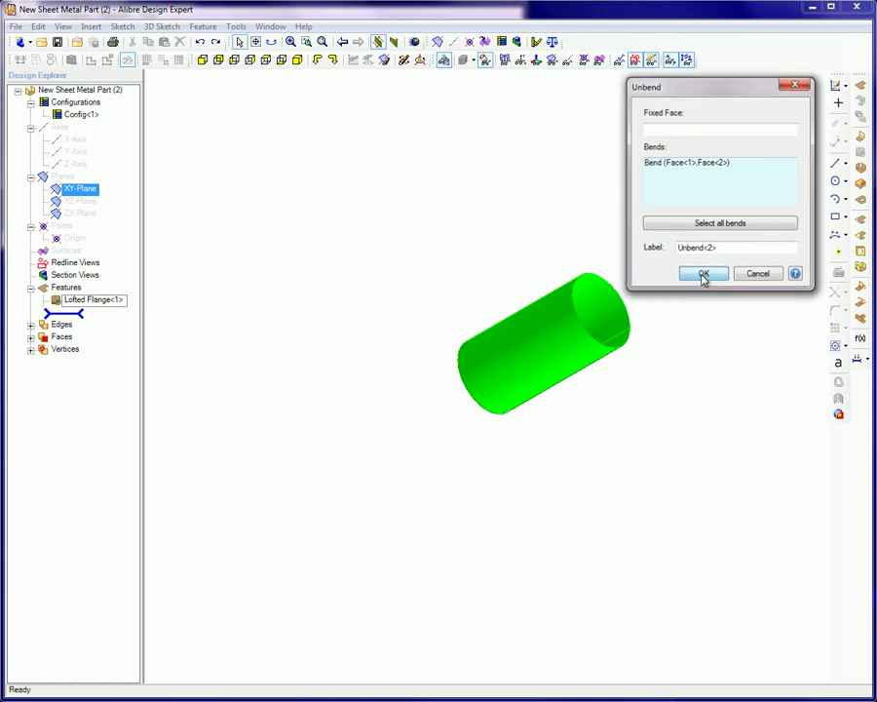
{"action": "left_click", "coordinate": [703, 281]}
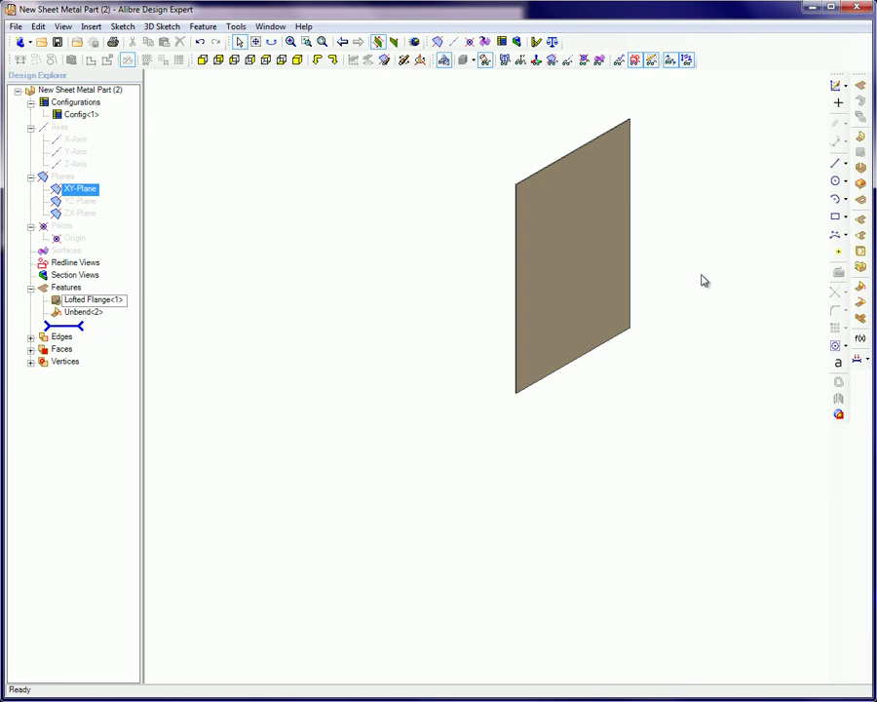
{"action": "mouse_move", "coordinate": [704, 281]}
{"action": "middle_mouse_down"}
{"action": "mouse_move", "coordinate": [661, 323]}
{"action": "mouse_move", "coordinate": [631, 333]}
{"action": "mouse_move", "coordinate": [574, 269]}
{"action": "middle_mouse_up"}
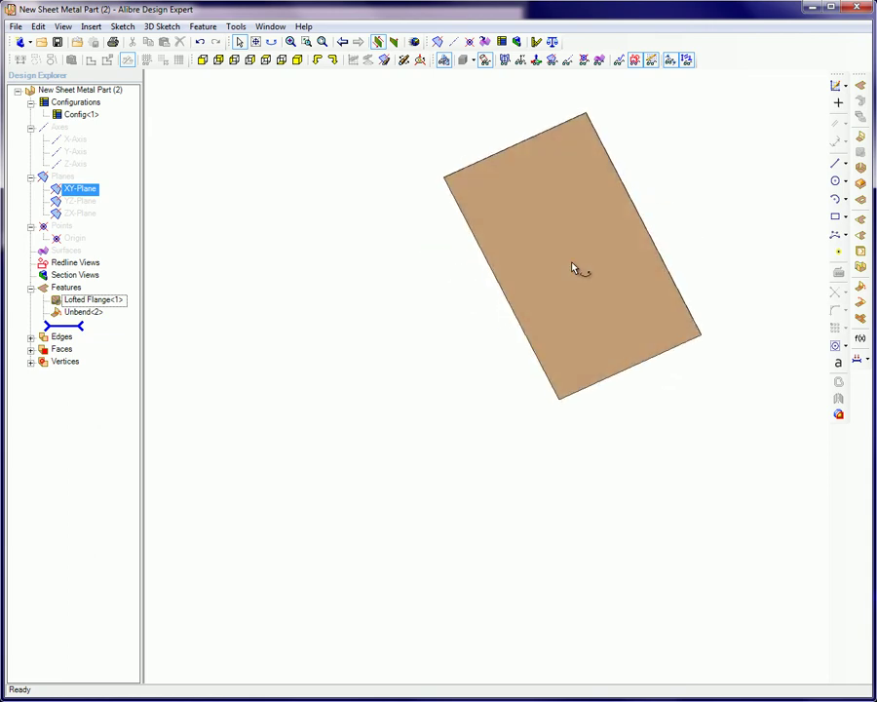